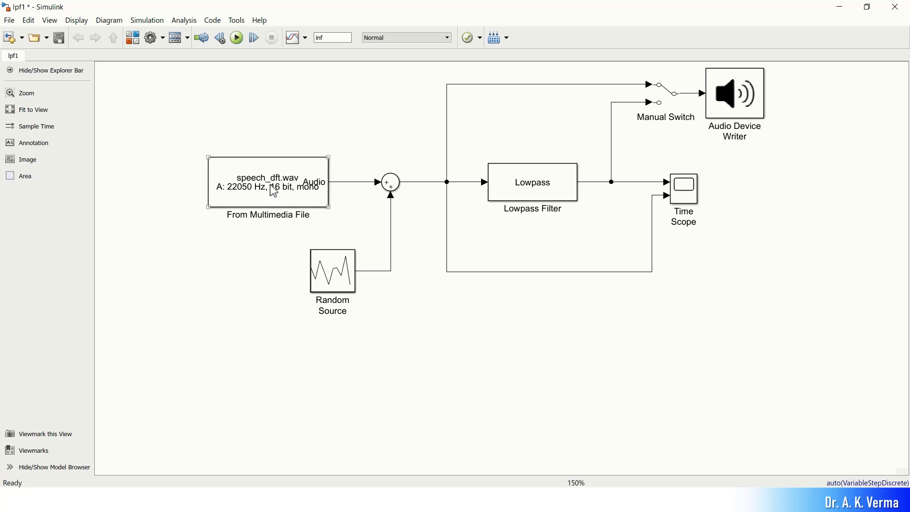
Step: Review the From Multimedia File block's source audio file and samples per audio channel, and close its parameters without changes
double_click(276, 181)
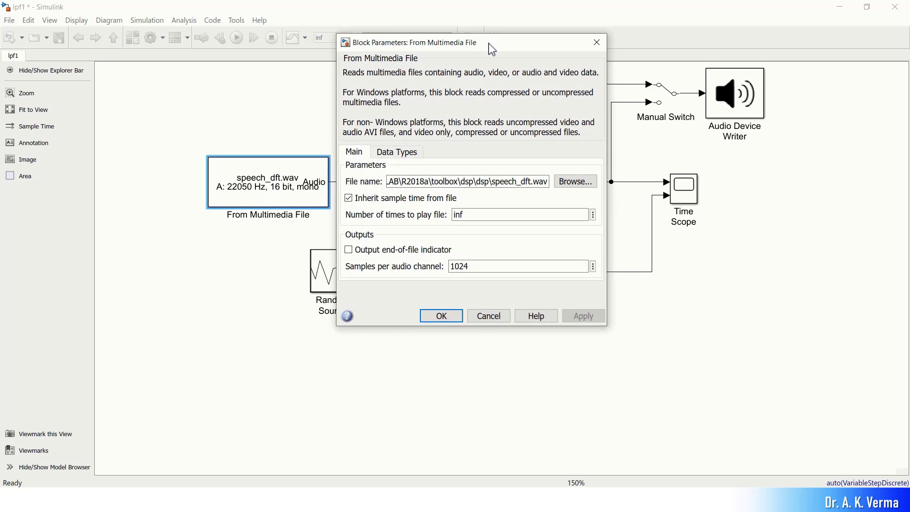
drag(490, 45, 325, 106)
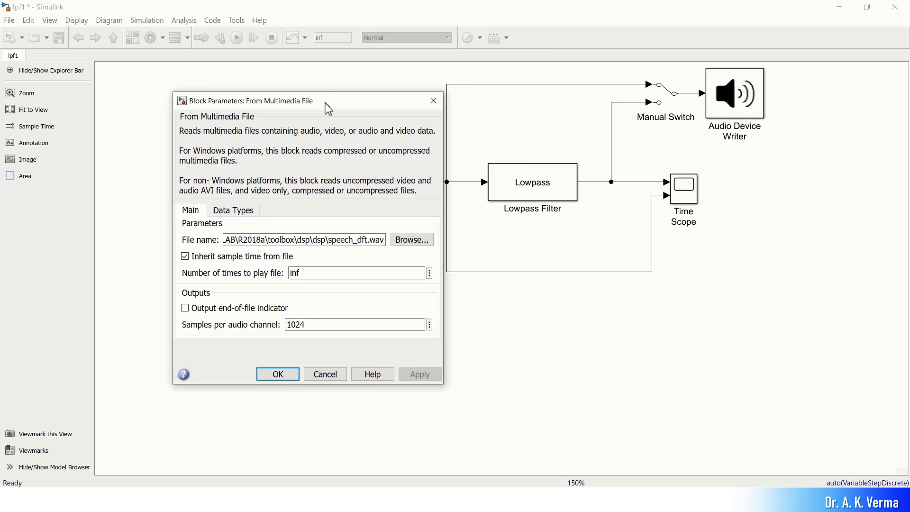
click(411, 242)
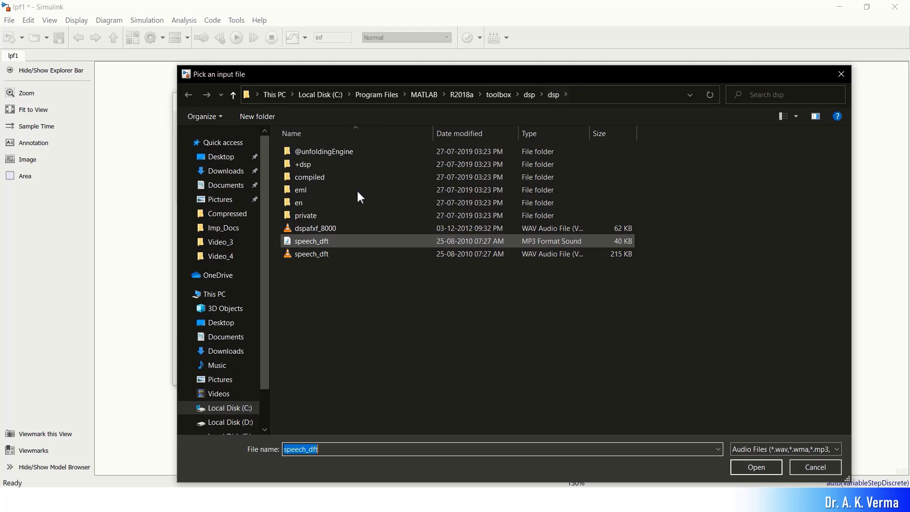
click(821, 469)
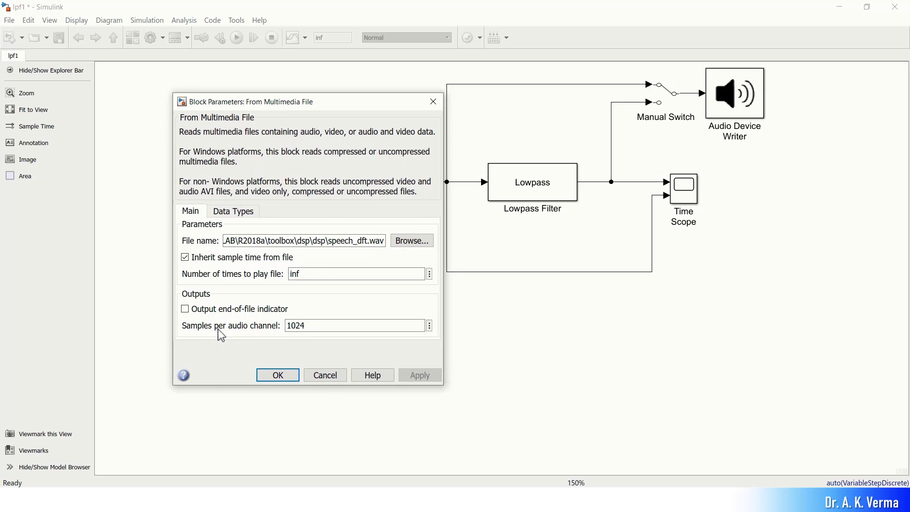
double_click(321, 331)
click(321, 377)
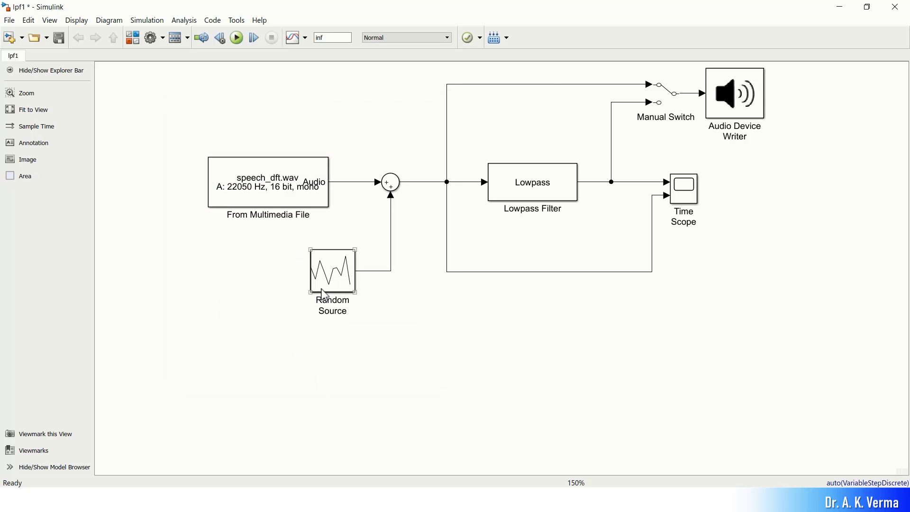
Step: Examine the Random Source block's source type, mean, variance and sample time, comparing it with the audio file block's sampling rate
click(337, 274)
double_click(337, 274)
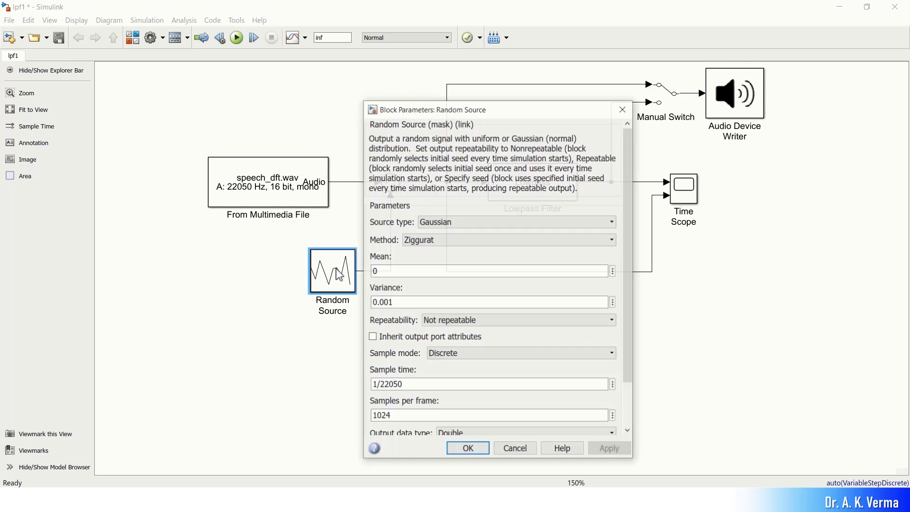
drag(462, 110, 593, 110)
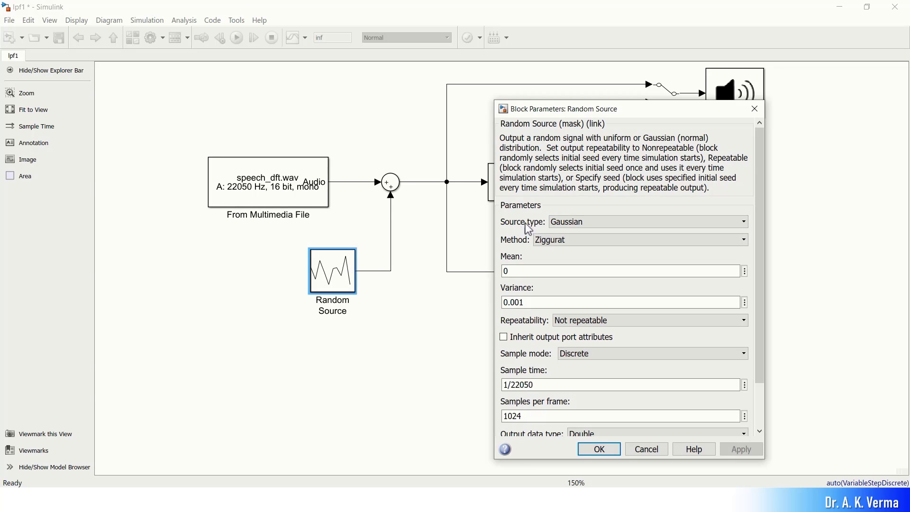
click(571, 226)
click(575, 226)
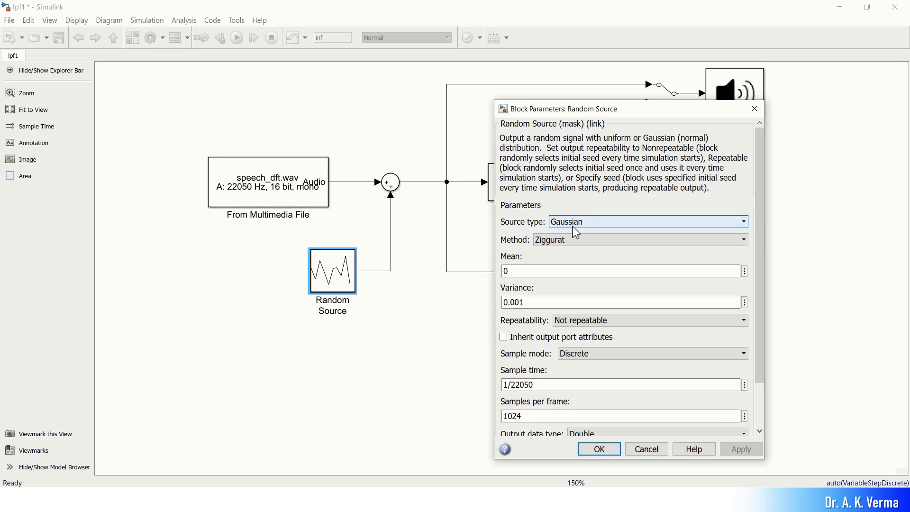
click(524, 270)
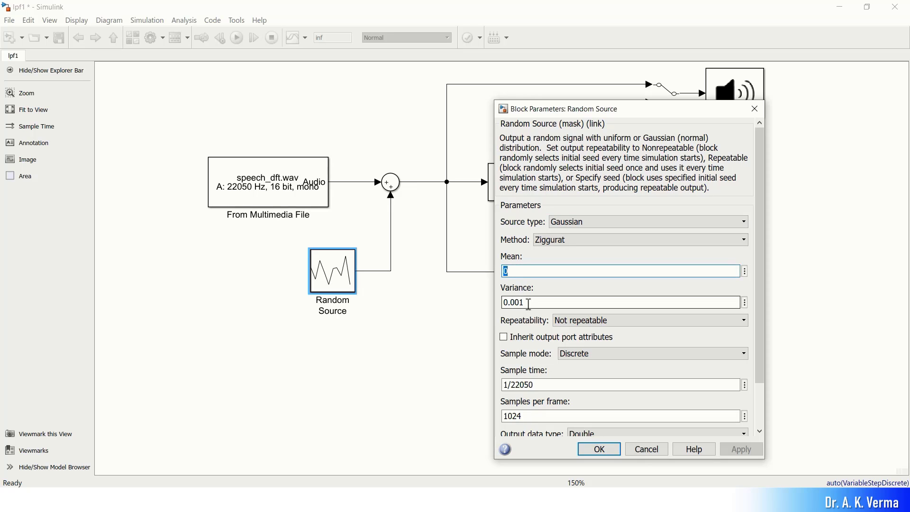
double_click(563, 385)
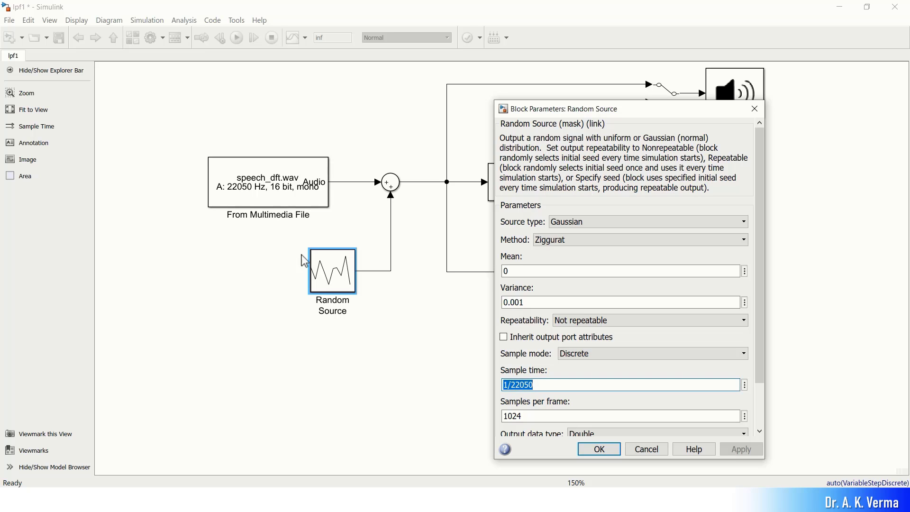
click(243, 206)
key(Return)
click(234, 197)
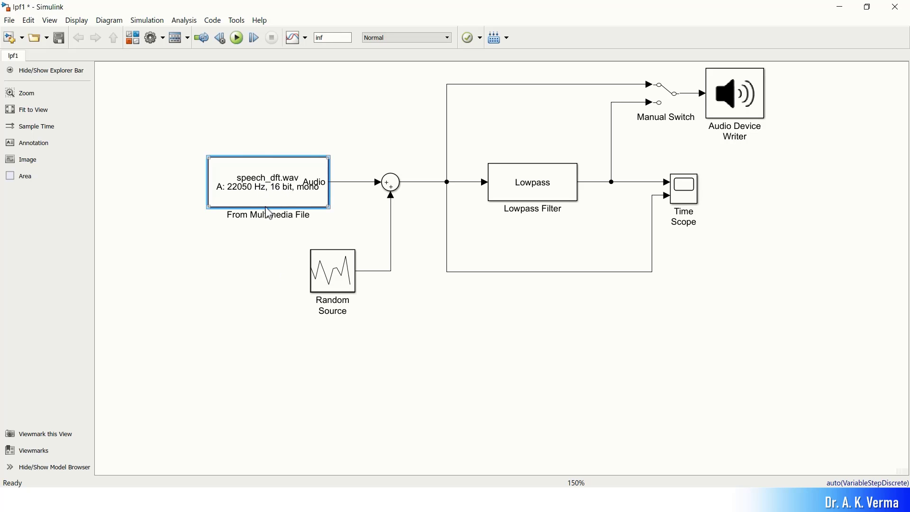
Step: Reopen the Random Source block's parameters to check the sample time and samples per frame, and accept them
double_click(331, 280)
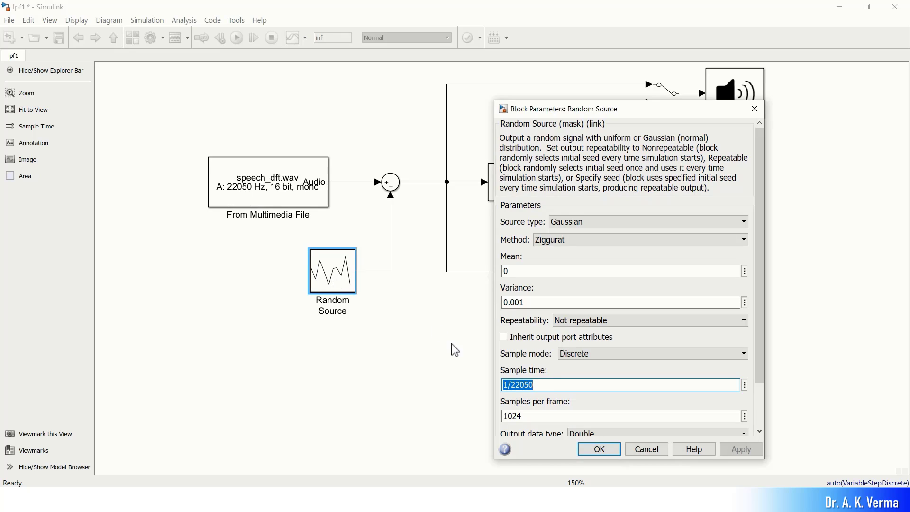
click(548, 385)
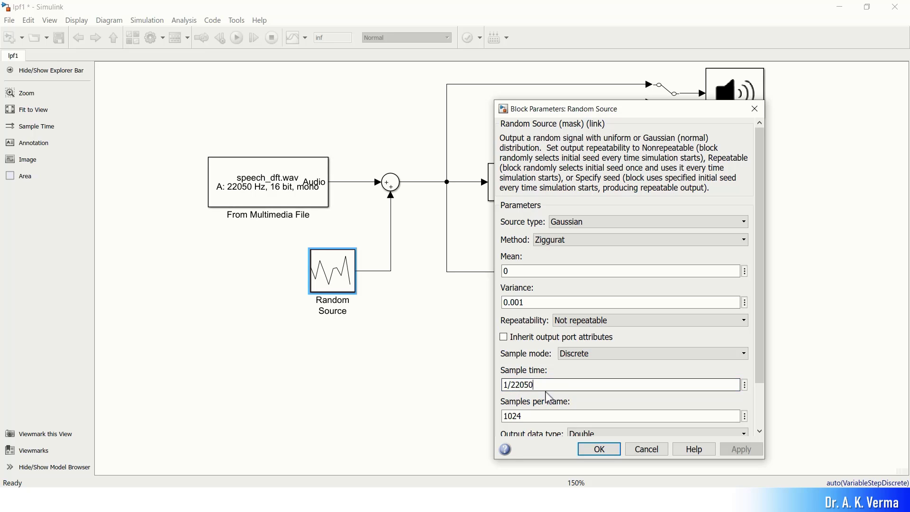
double_click(535, 416)
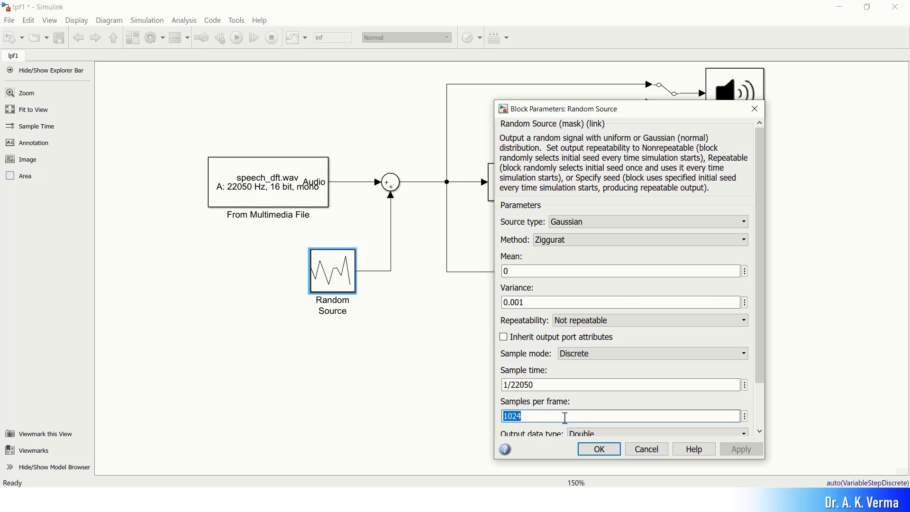
click(599, 448)
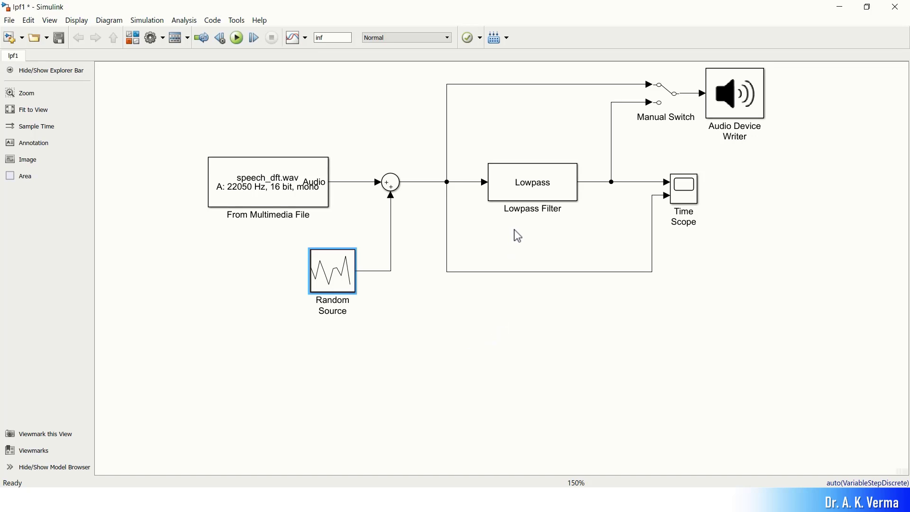
Step: Open the Lowpass Filter block's parameters and check the available filter types
click(532, 188)
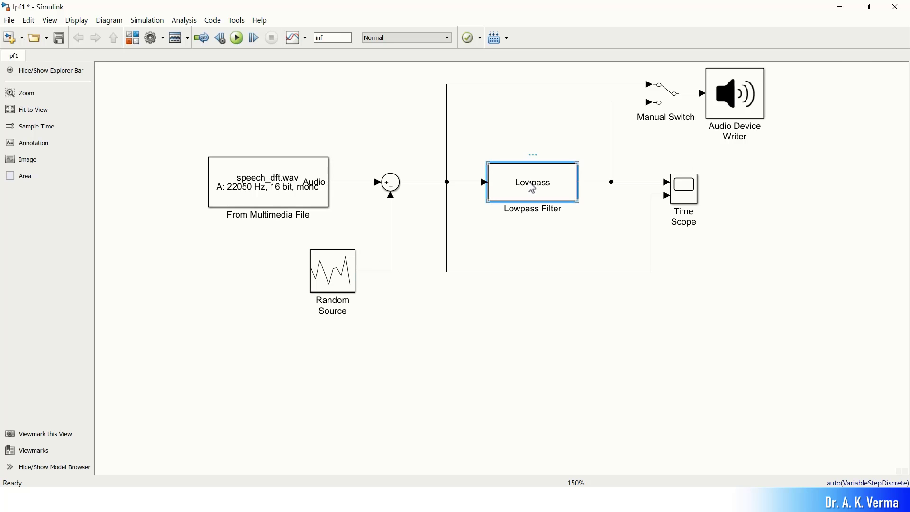
double_click(532, 188)
drag(678, 63, 452, 113)
click(525, 199)
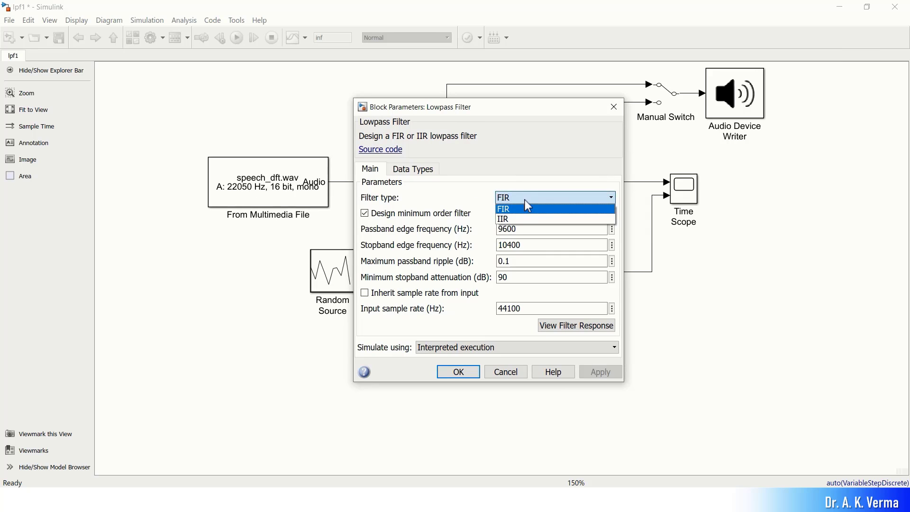
click(521, 119)
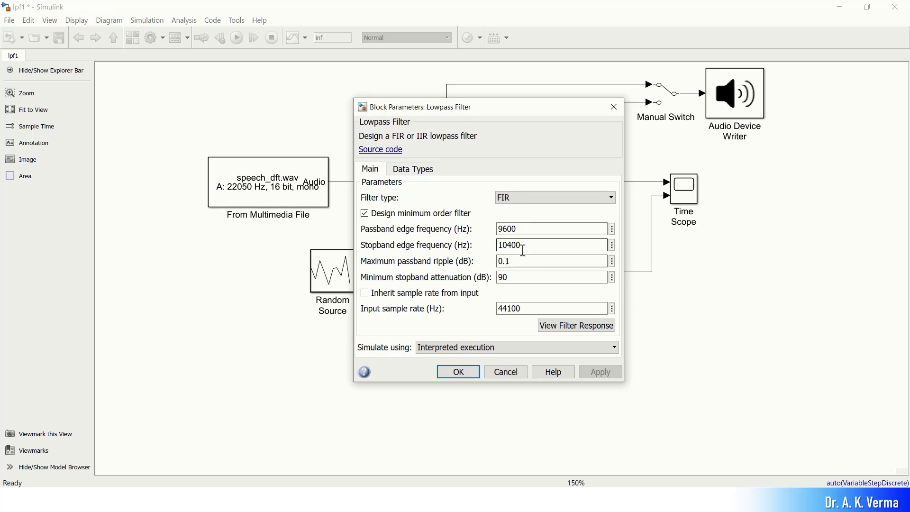
click(531, 261)
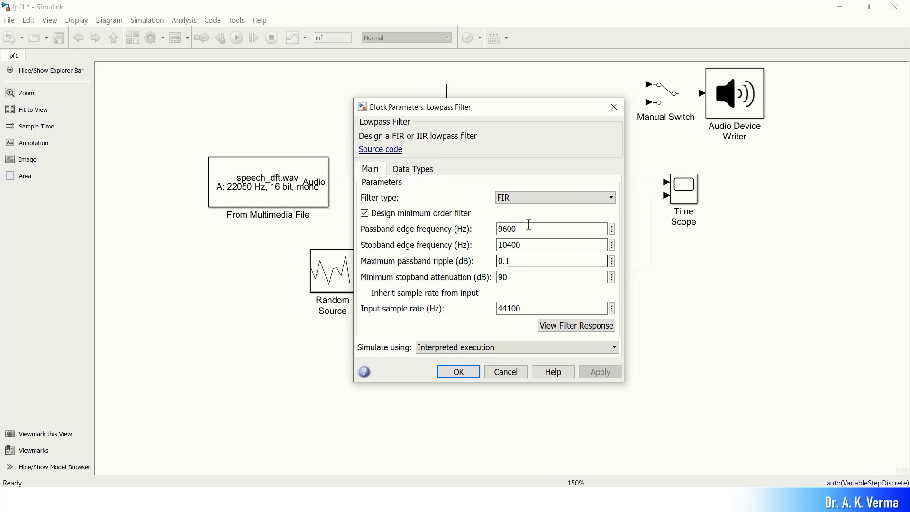
drag(499, 113, 504, 111)
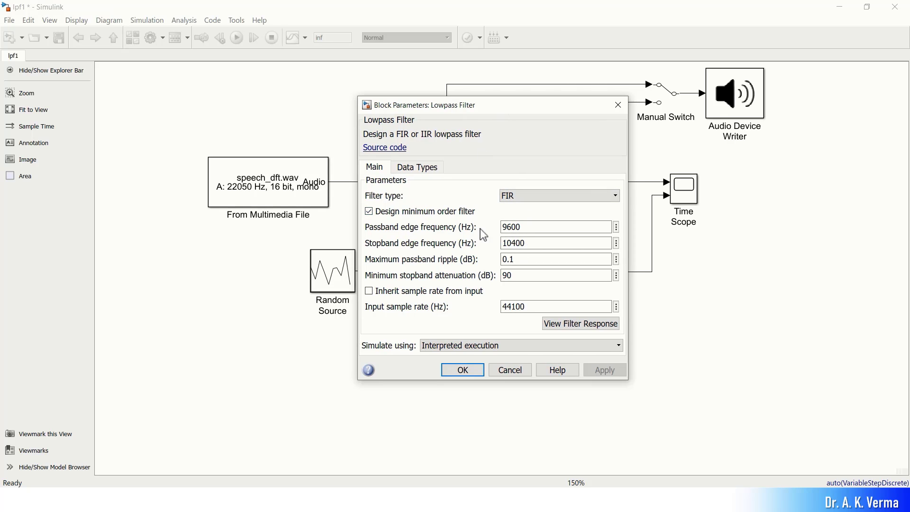
Step: Review the lowpass filter's passband and stopband edge frequencies, passband ripple, stopband attenuation and input sample rate
double_click(529, 226)
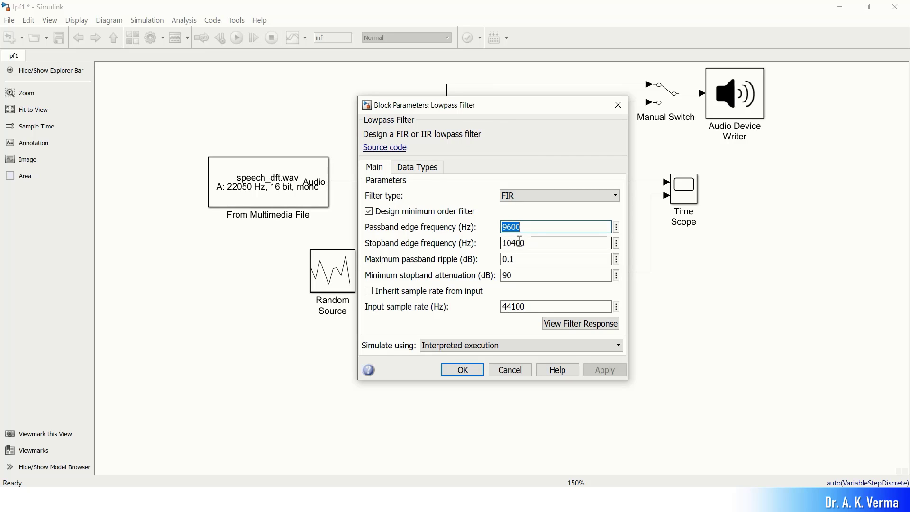
double_click(536, 244)
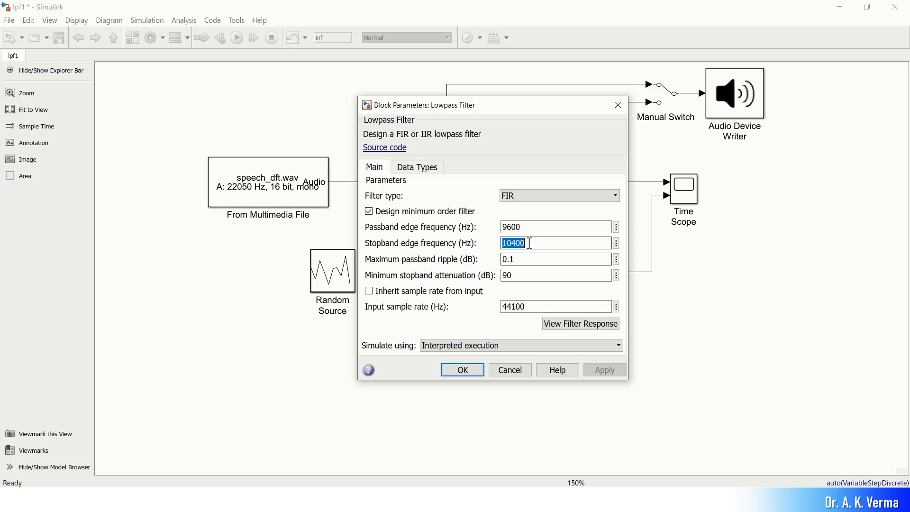
double_click(533, 259)
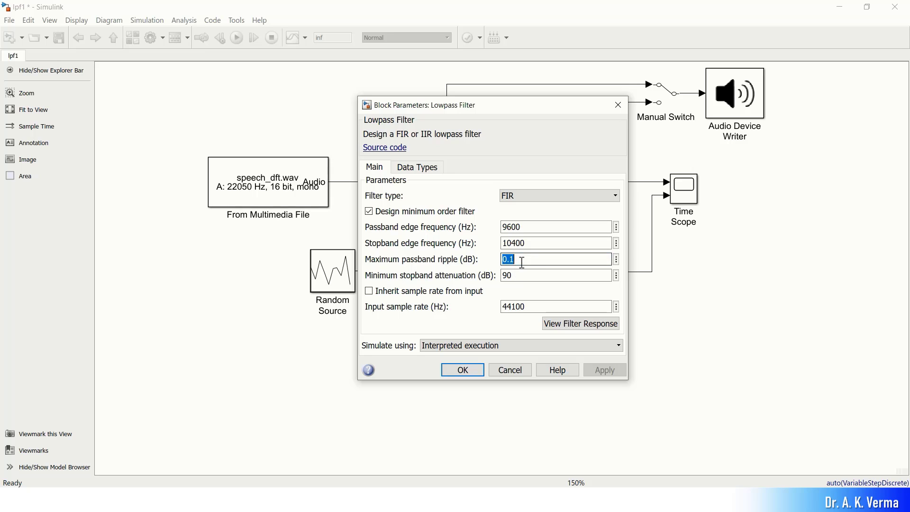
click(524, 279)
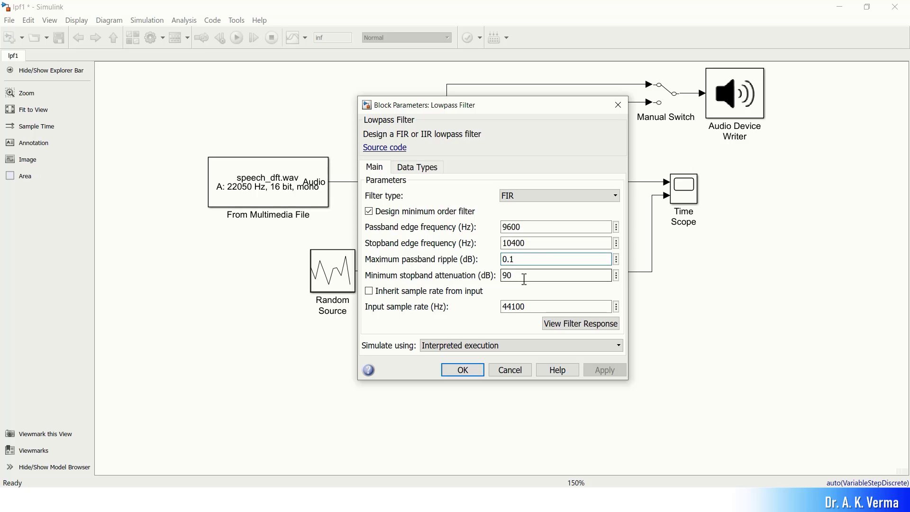
double_click(525, 277)
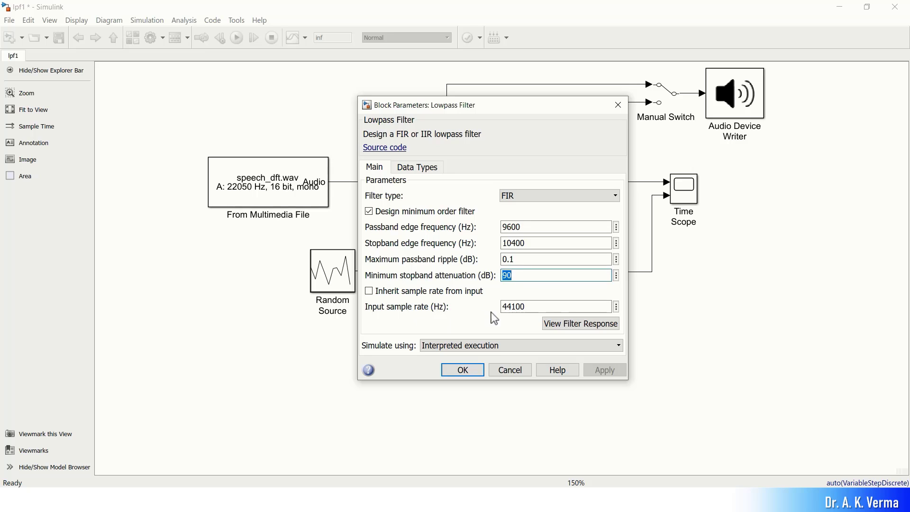
double_click(533, 308)
click(534, 308)
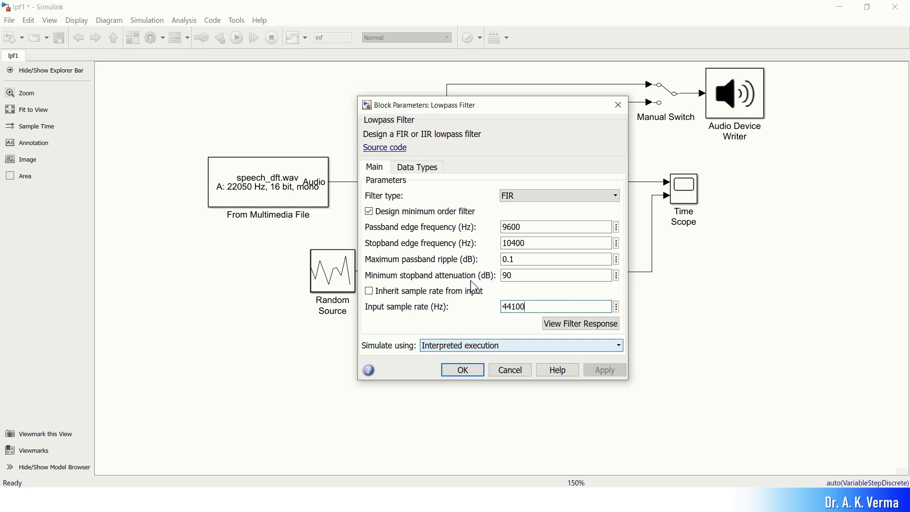
drag(508, 104, 446, 88)
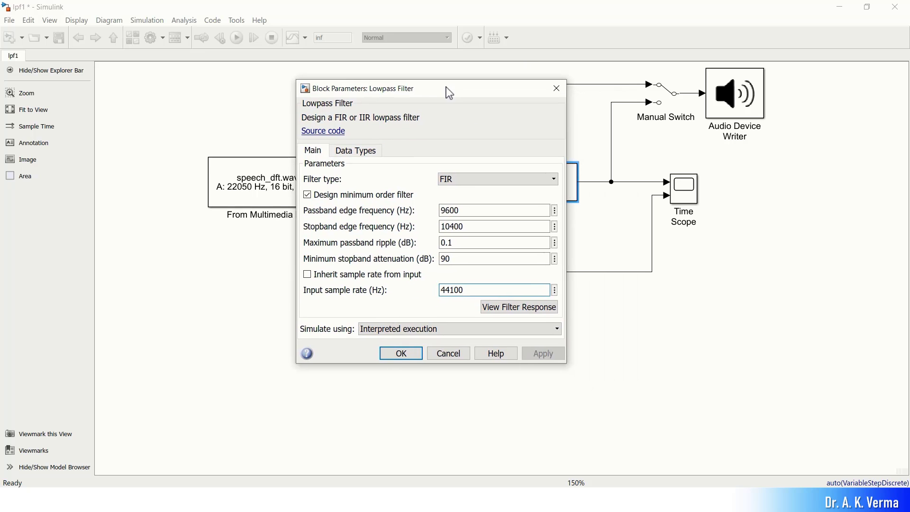
Step: View the lowpass filter's magnitude response, close the plot and accept the filter parameters
click(517, 308)
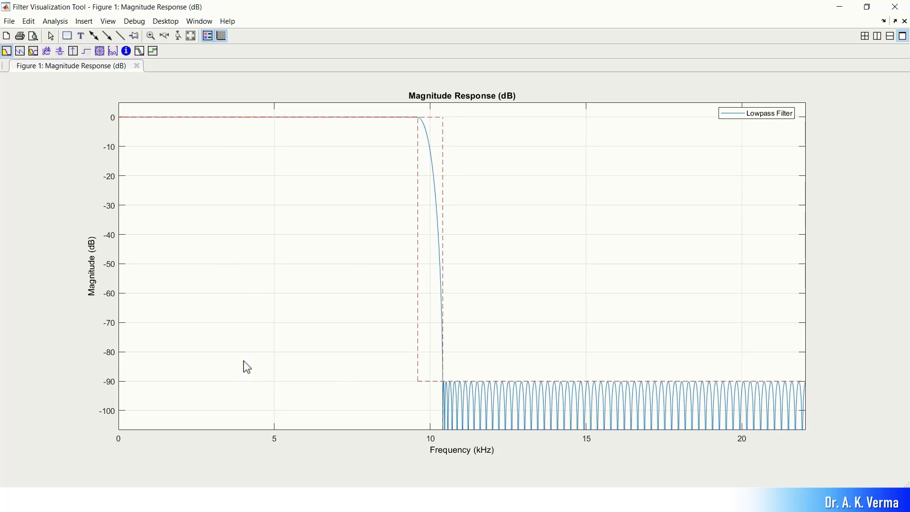
click(897, 7)
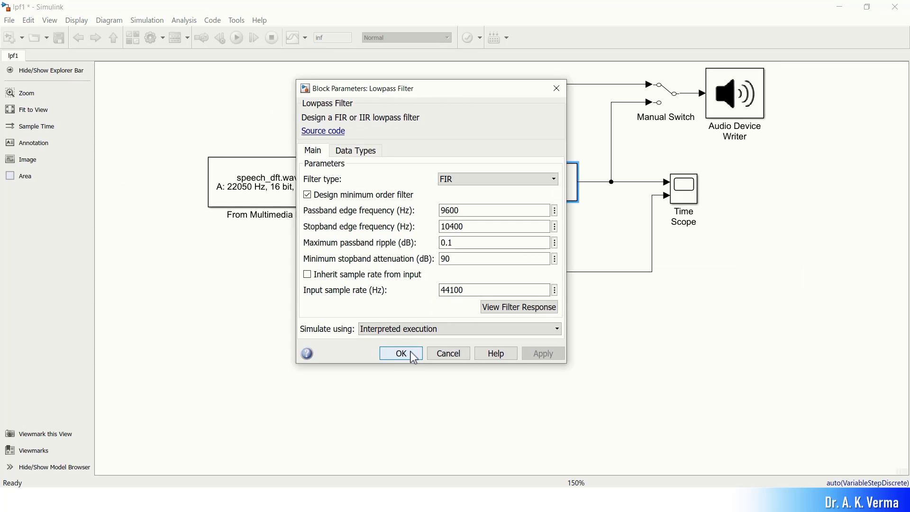
click(401, 354)
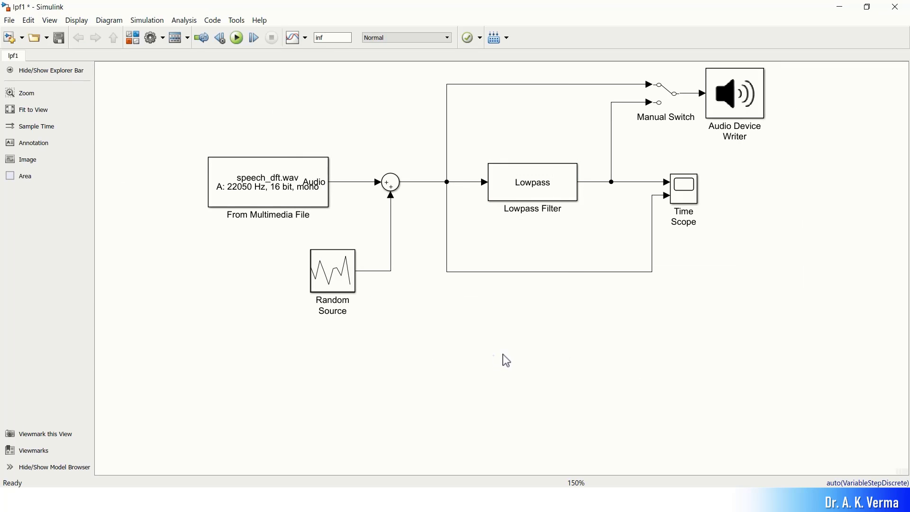
click(675, 104)
click(580, 75)
click(657, 93)
click(595, 187)
click(660, 104)
click(675, 183)
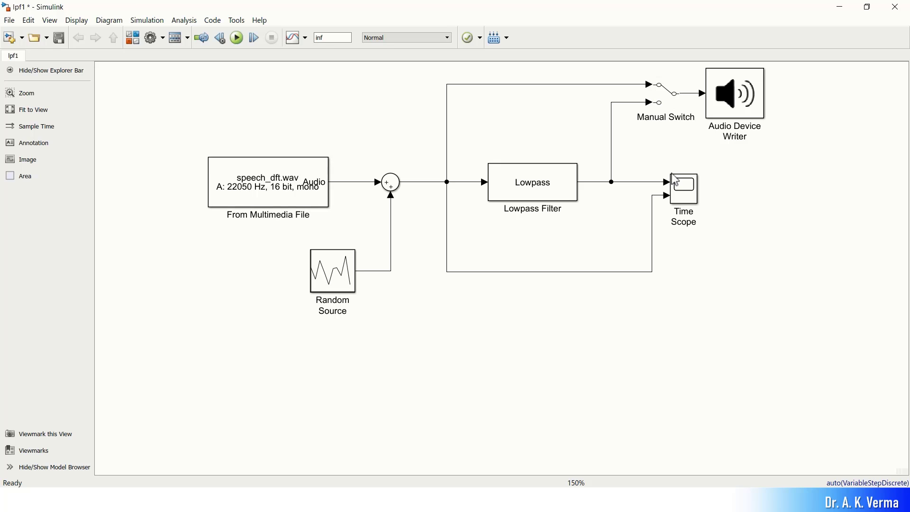
Step: Open the Time Scope, place its window below the block diagram and start the simulation
double_click(689, 196)
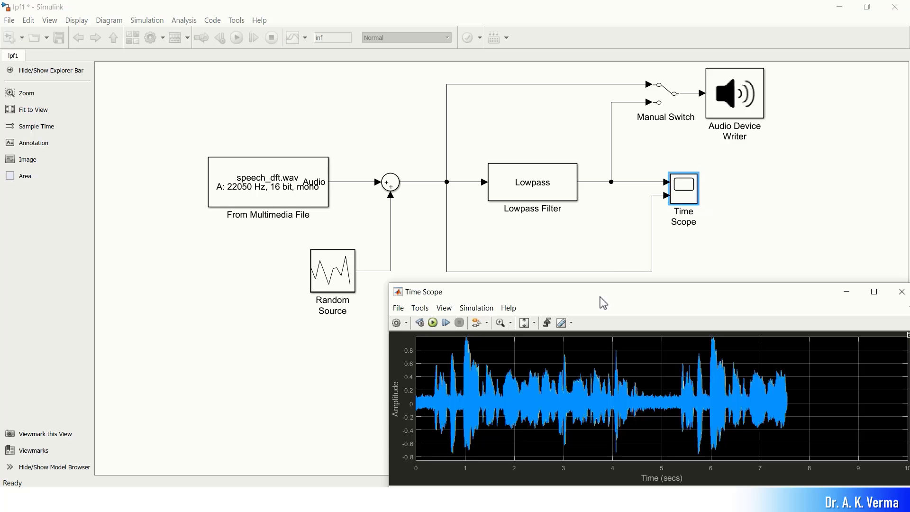
drag(598, 298, 579, 289)
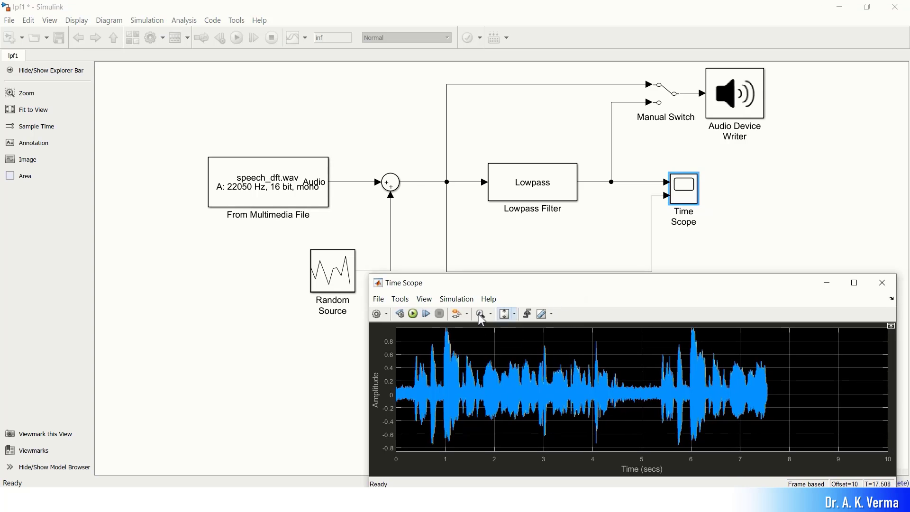
drag(483, 287, 494, 297)
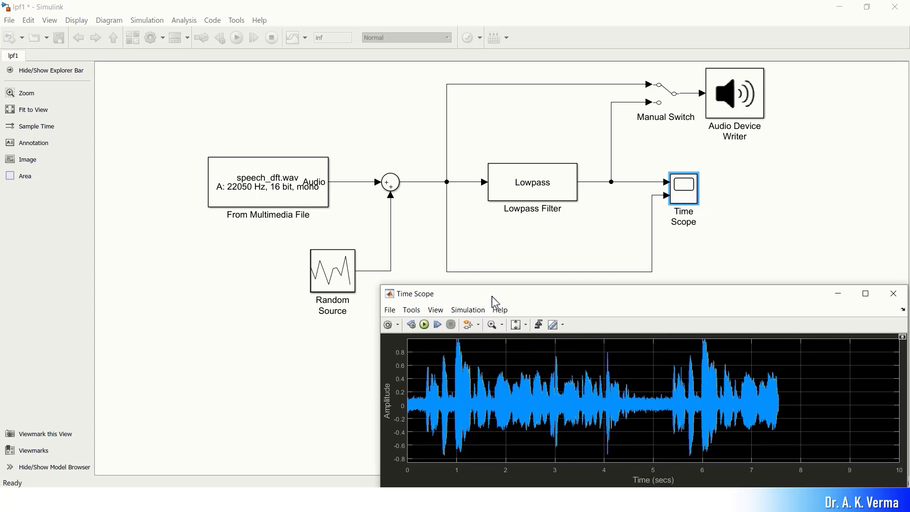
click(424, 326)
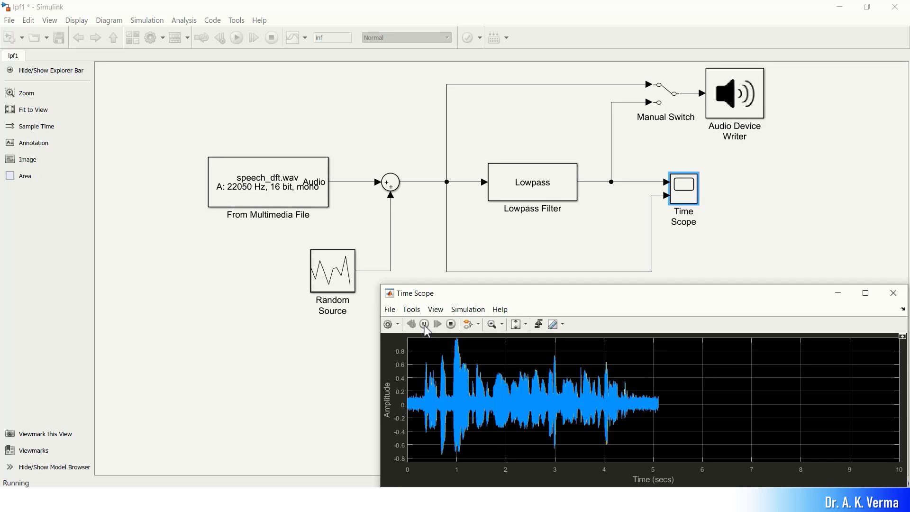
Step: Flip the Manual Switch to route the lowpass filter's output to the Audio Device Writer, pausing and resuming the simulation before and after
click(424, 324)
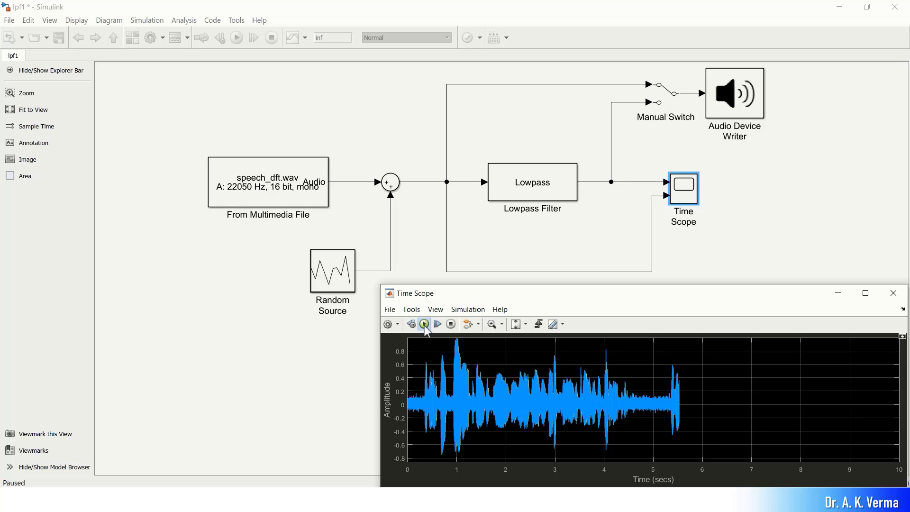
click(425, 324)
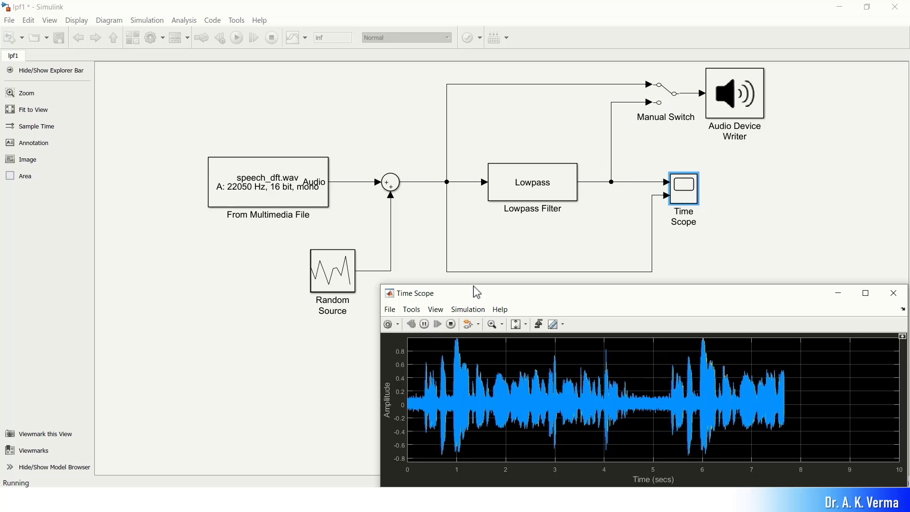
click(670, 103)
click(671, 98)
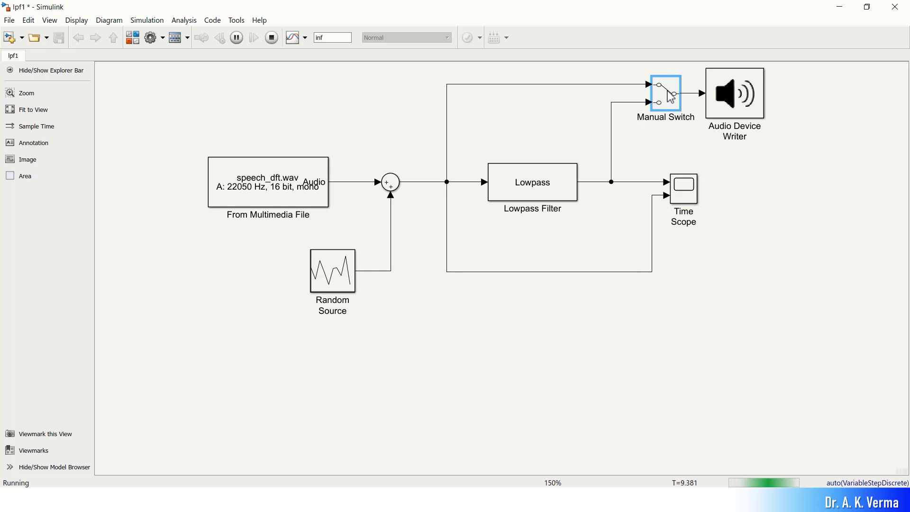
double_click(670, 95)
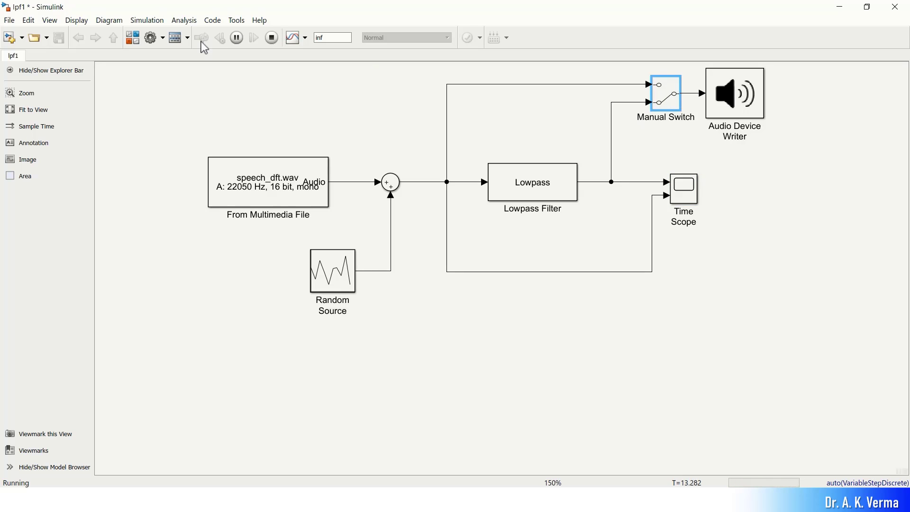
click(237, 39)
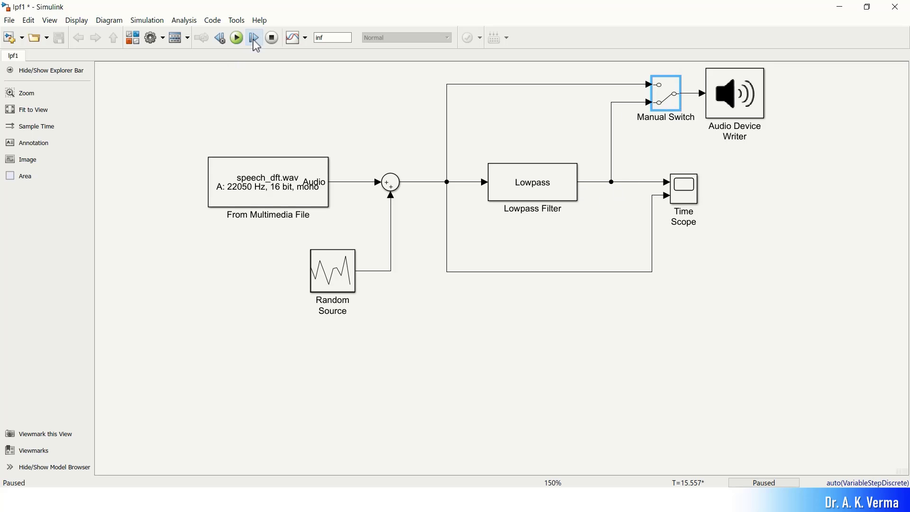
click(237, 39)
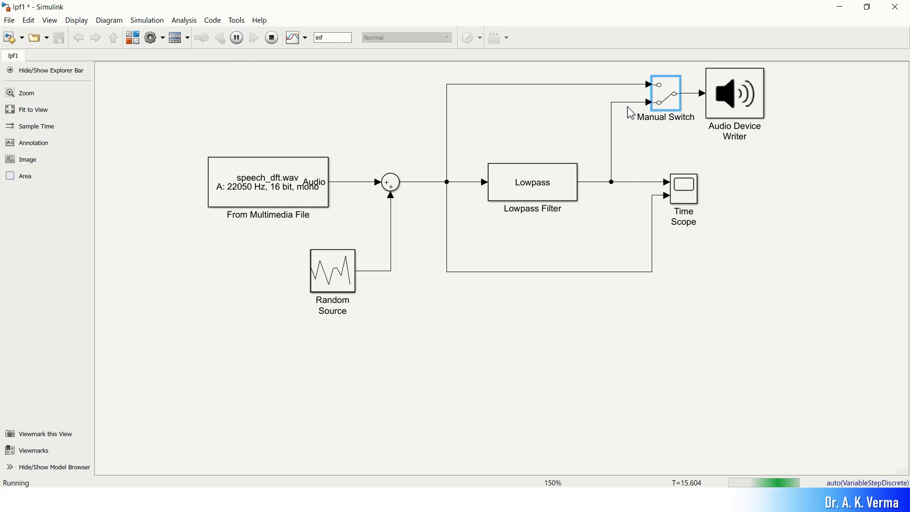
Step: Toggle the Manual Switch to the unfiltered signal and back to the filtered one for comparison, and stop the simulation
double_click(671, 102)
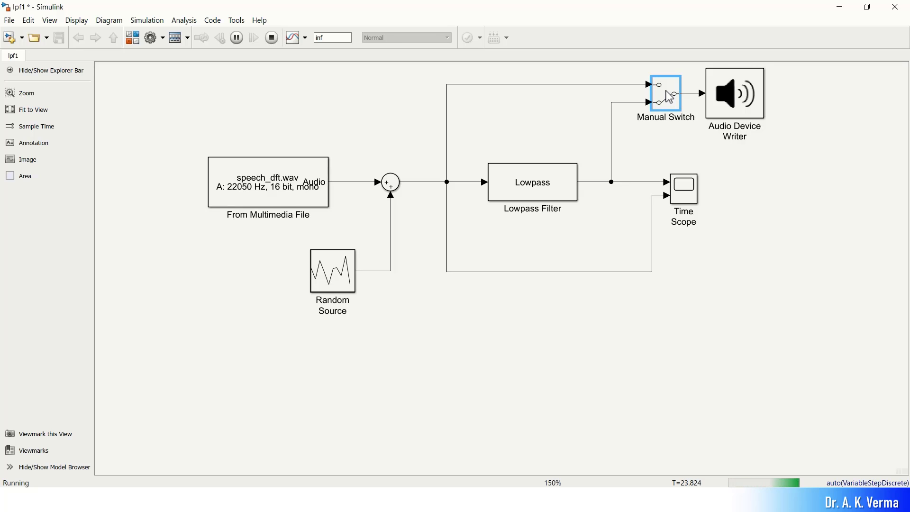
double_click(669, 96)
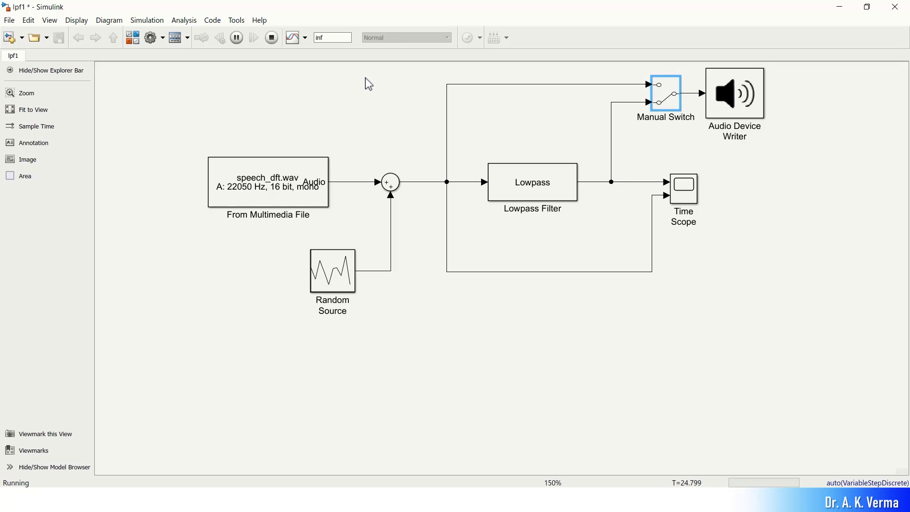
click(272, 38)
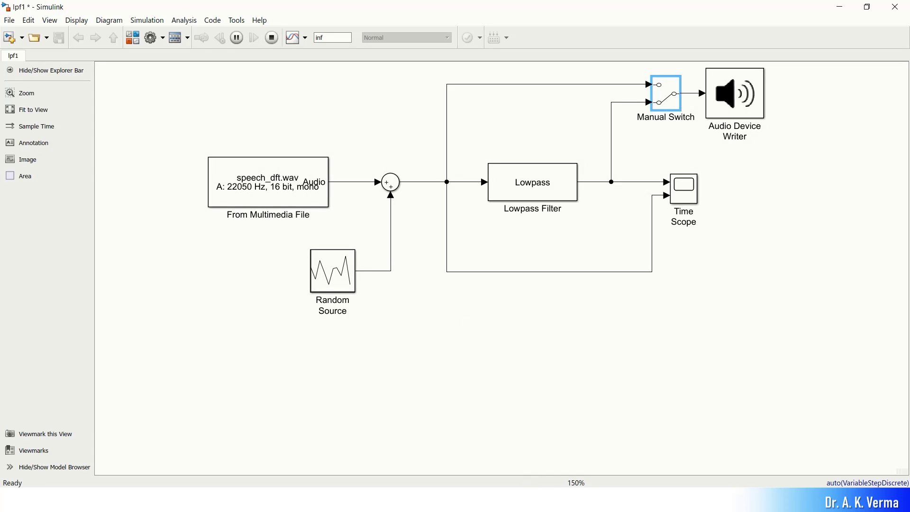
click(592, 450)
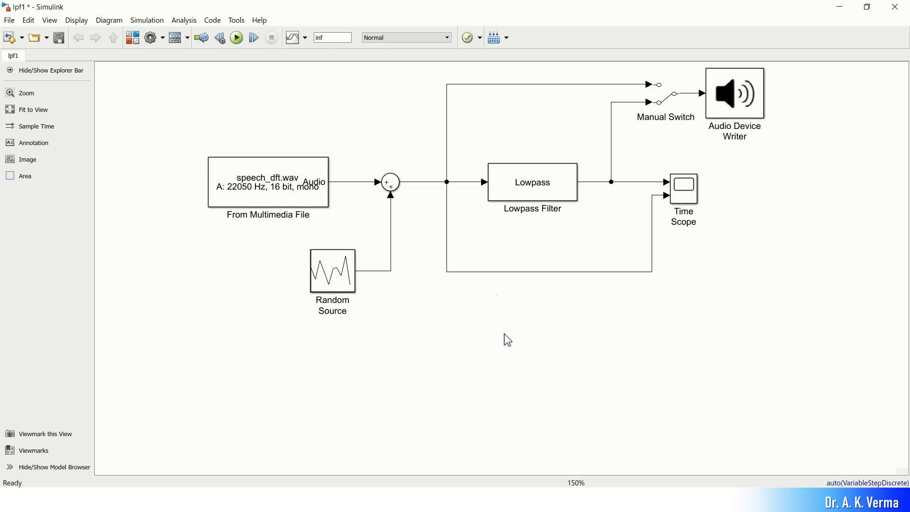
Step: Switch to the PPT_Video4 PowerPoint slide show with the Basic Filtering (Low Pass Filtering) slide
click(536, 198)
click(532, 222)
key(super+Tab)
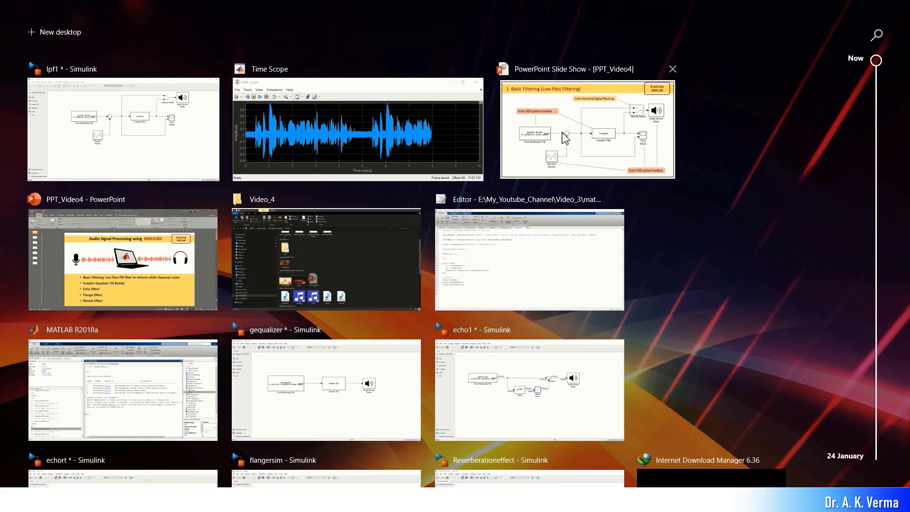
click(587, 129)
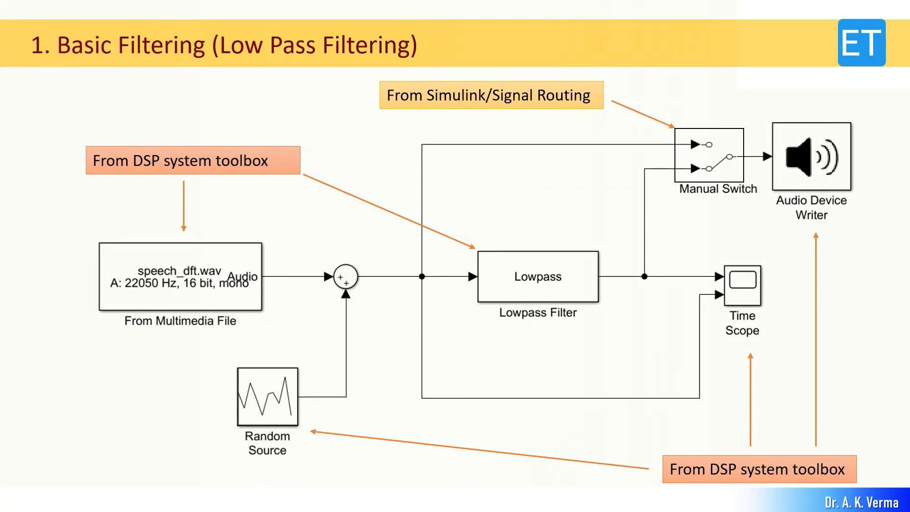